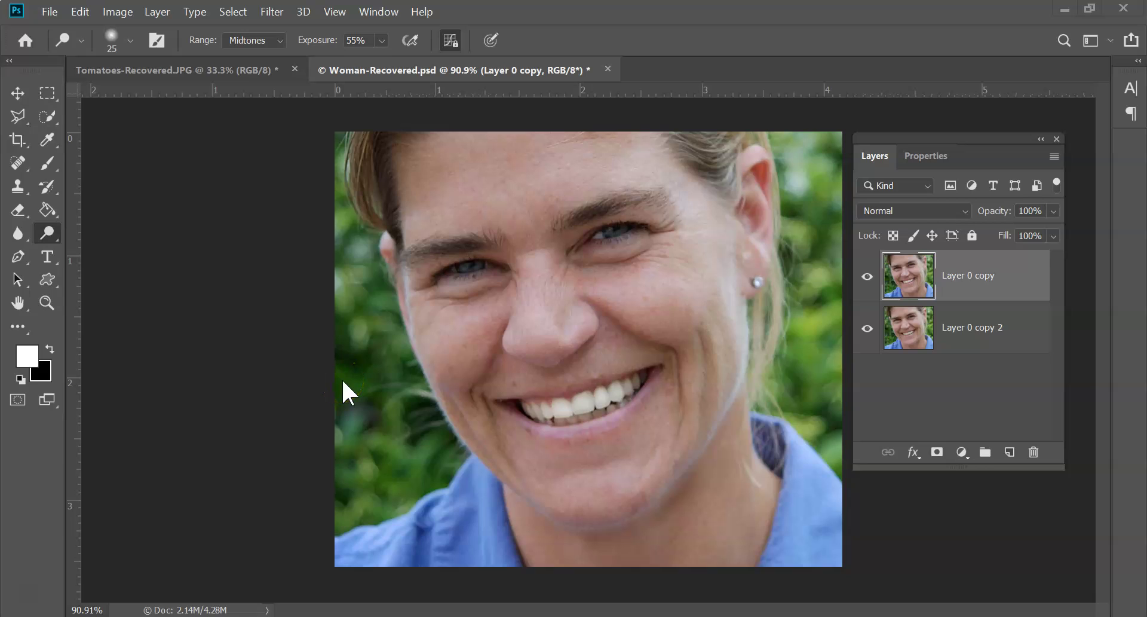
# Toggle the visibility of Layer 0 copy to compare the retouched portrait with the original underneath.
pyautogui.click(254, 309)
pyautogui.click(868, 277)
pyautogui.click(869, 277)
pyautogui.click(869, 276)
pyautogui.click(870, 277)
pyautogui.click(870, 277)
pyautogui.click(870, 277)
pyautogui.click(868, 276)
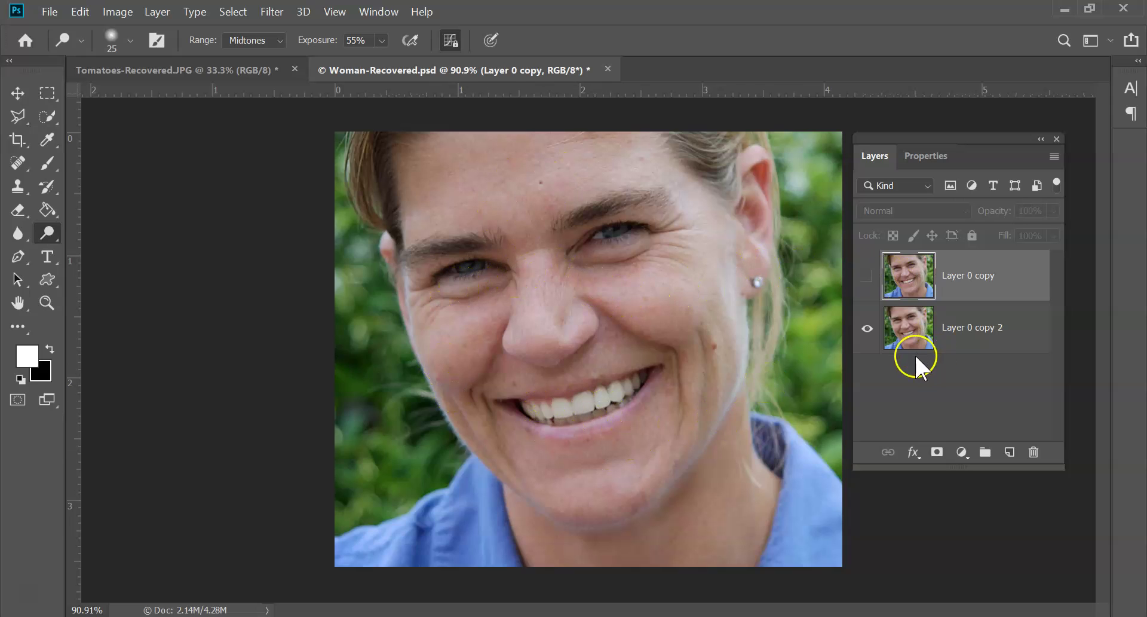
pyautogui.click(868, 275)
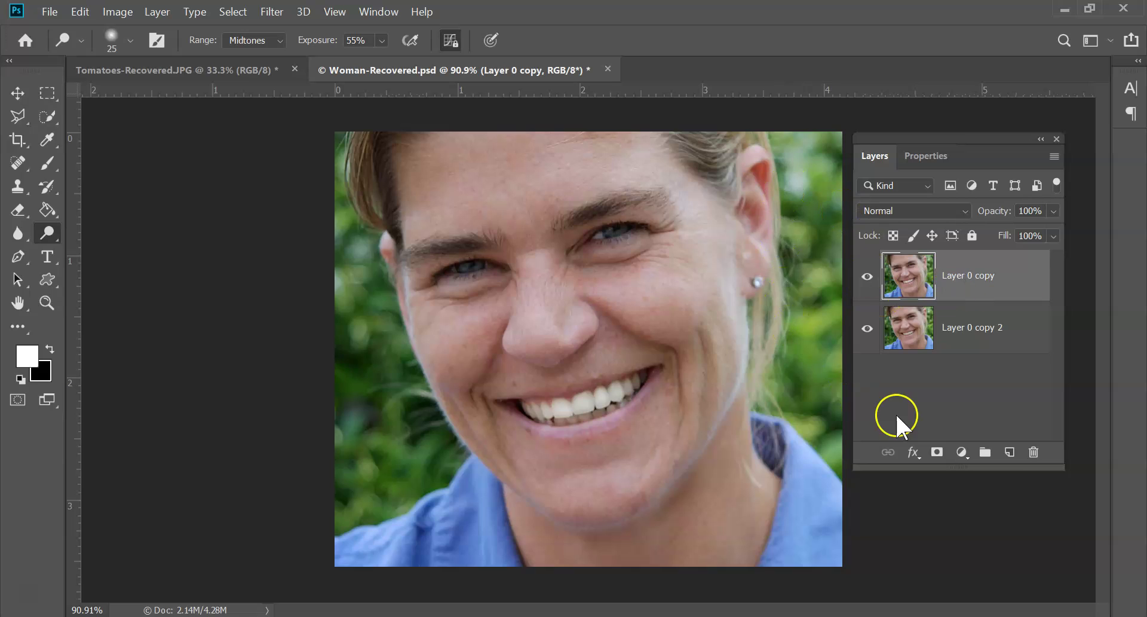
# Add a Levels adjustment layer above Layer 0 copy with midtones at 0.81 and the white point at 212.
pyautogui.click(961, 452)
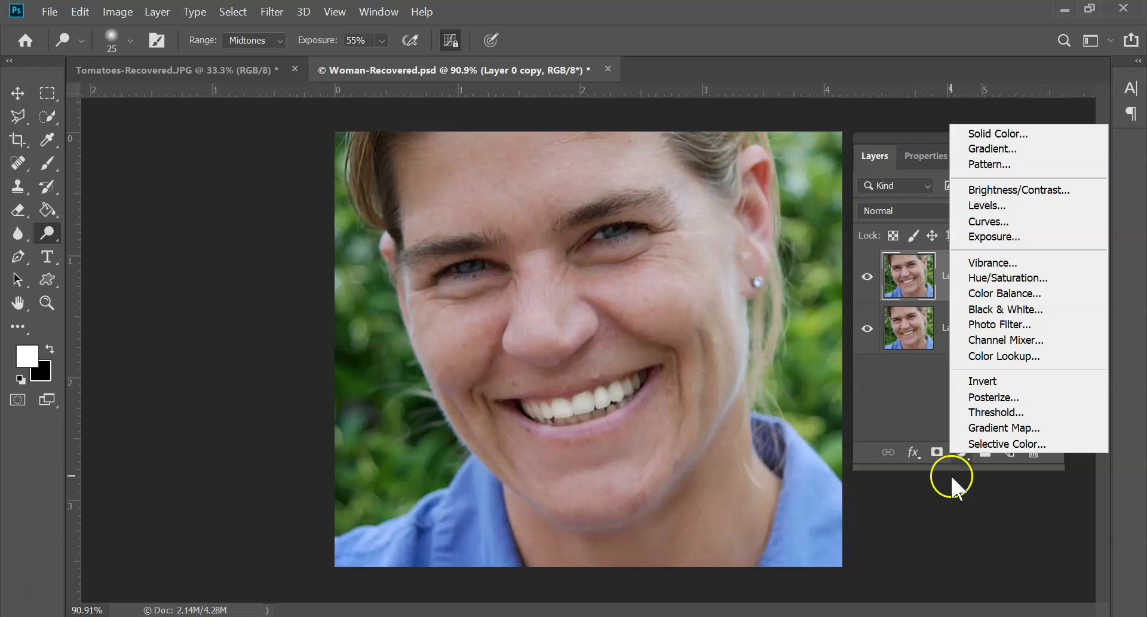
pyautogui.click(983, 206)
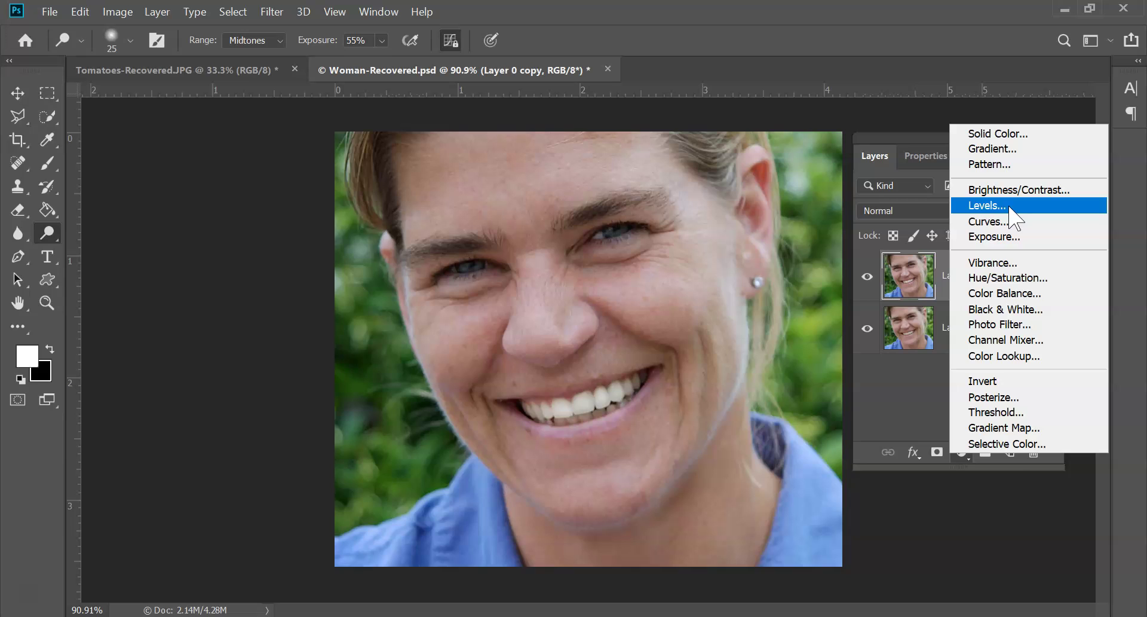
pyautogui.click(992, 206)
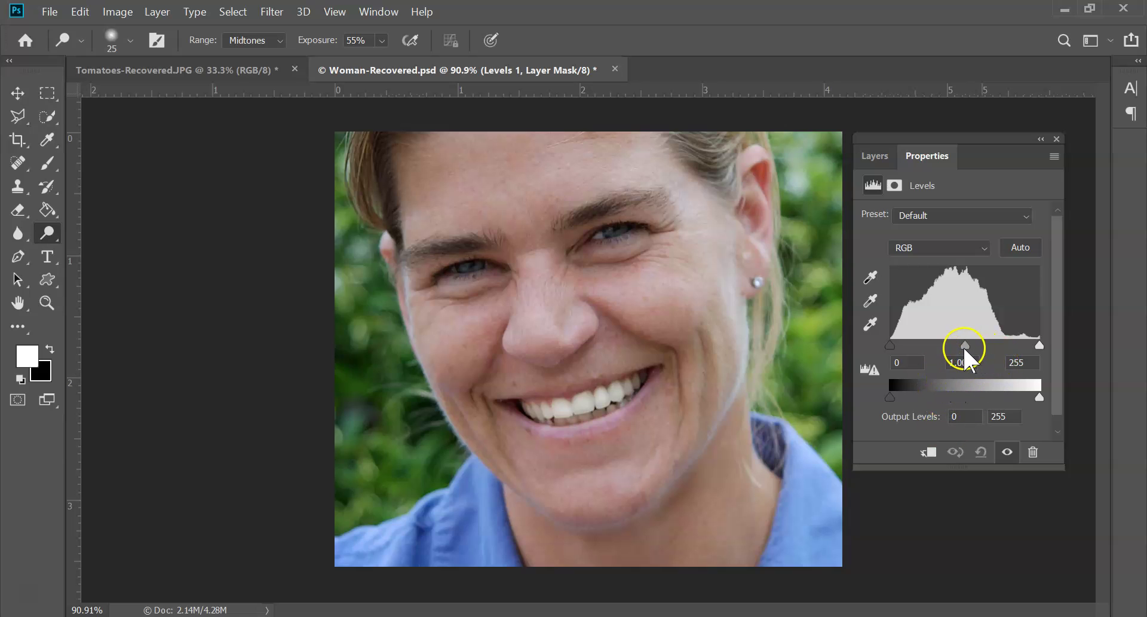
pyautogui.moveTo(965, 347)
pyautogui.mouseDown()
pyautogui.moveTo(994, 350)
pyautogui.moveTo(943, 353)
pyautogui.moveTo(970, 359)
pyautogui.mouseUp()
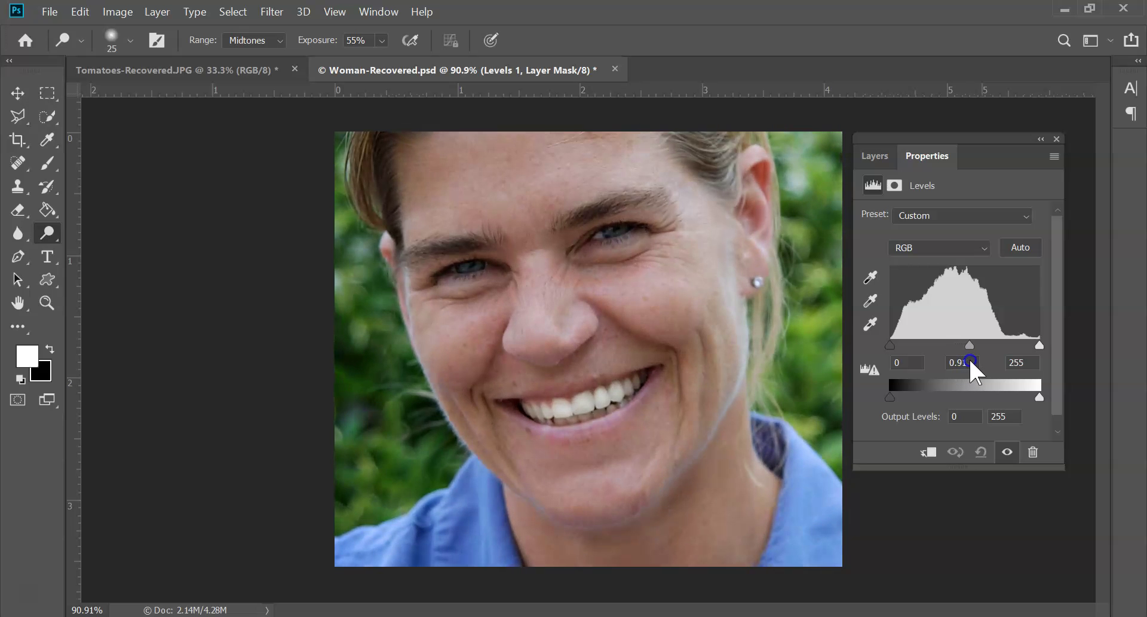
pyautogui.click(1040, 344)
pyautogui.moveTo(1040, 345); pyautogui.dragTo(1015, 344)
pyautogui.moveTo(957, 346)
pyautogui.mouseDown()
pyautogui.moveTo(945, 345)
pyautogui.moveTo(961, 346)
pyautogui.mouseUp()
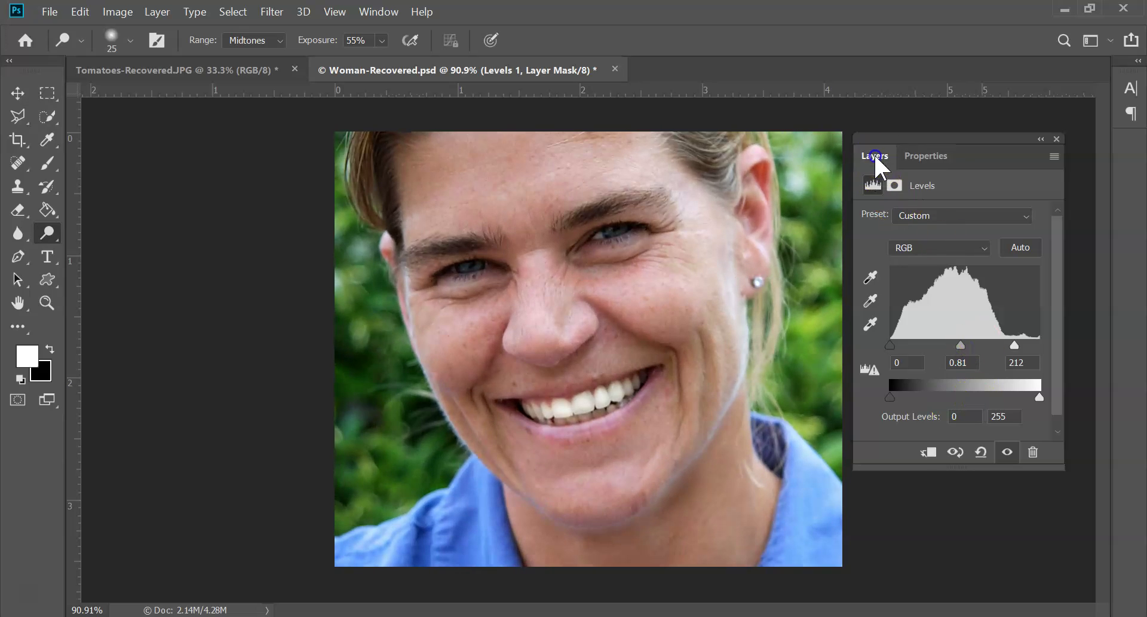
# Toggle the visibility of the Levels 1 layer to compare the portrait with and without the adjustment.
pyautogui.click(867, 276)
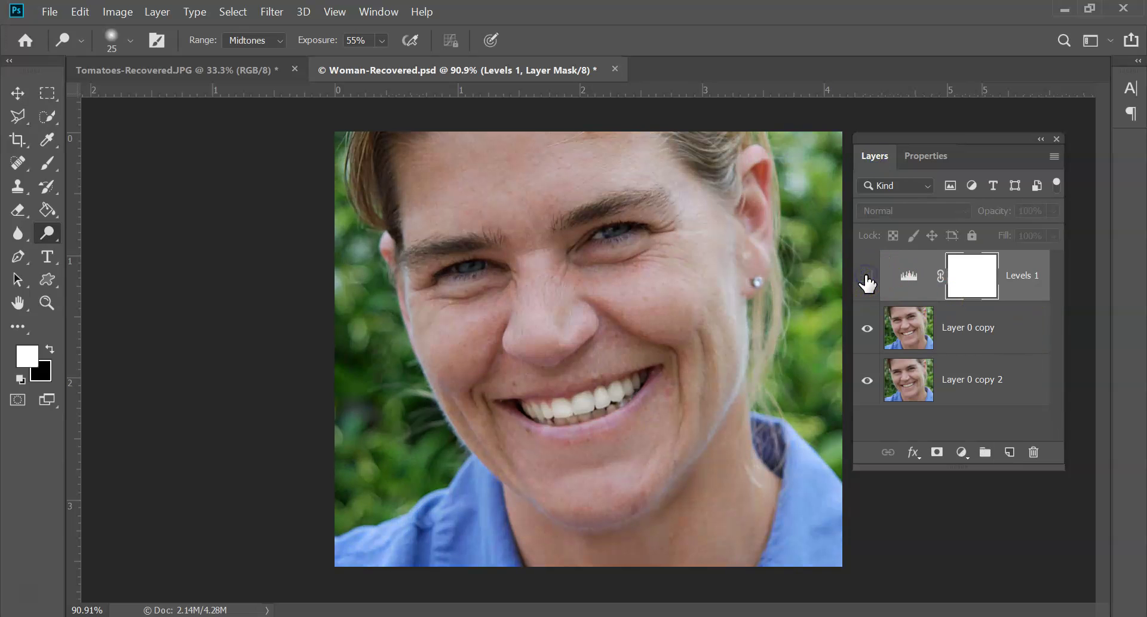
pyautogui.click(866, 277)
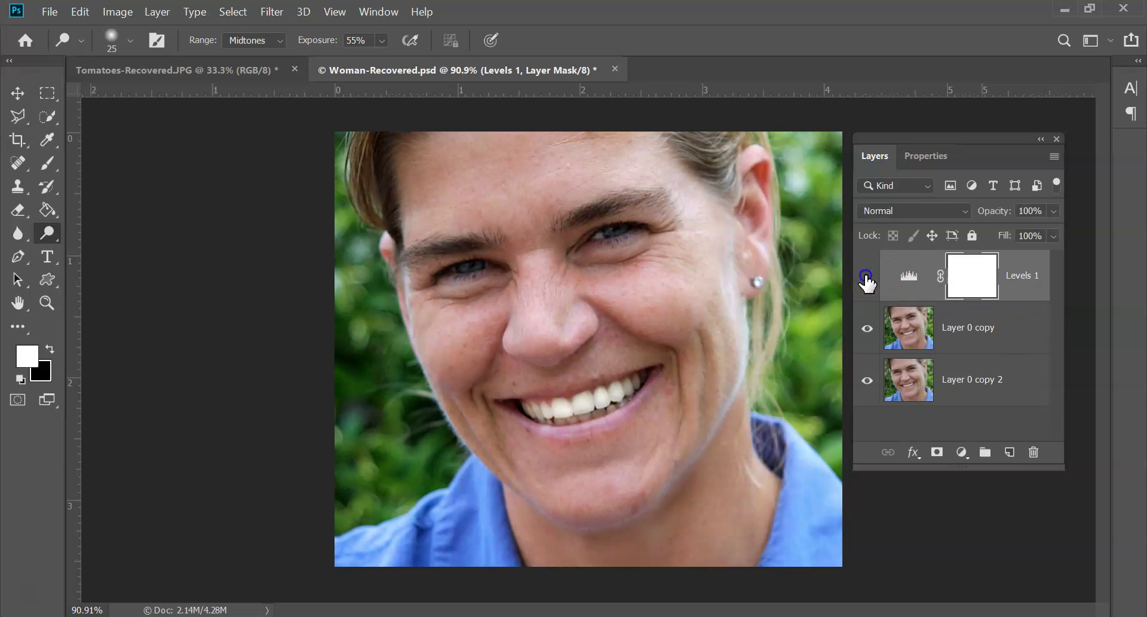
pyautogui.click(866, 276)
pyautogui.click(866, 276)
pyautogui.click(866, 276)
pyautogui.click(866, 276)
pyautogui.click(867, 276)
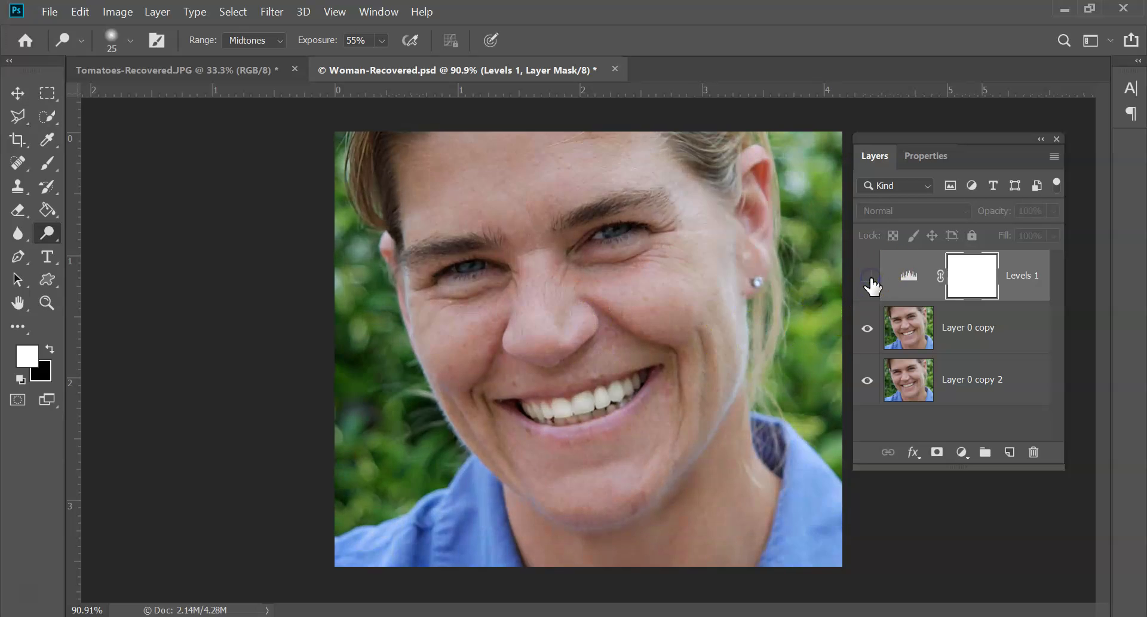
pyautogui.click(868, 277)
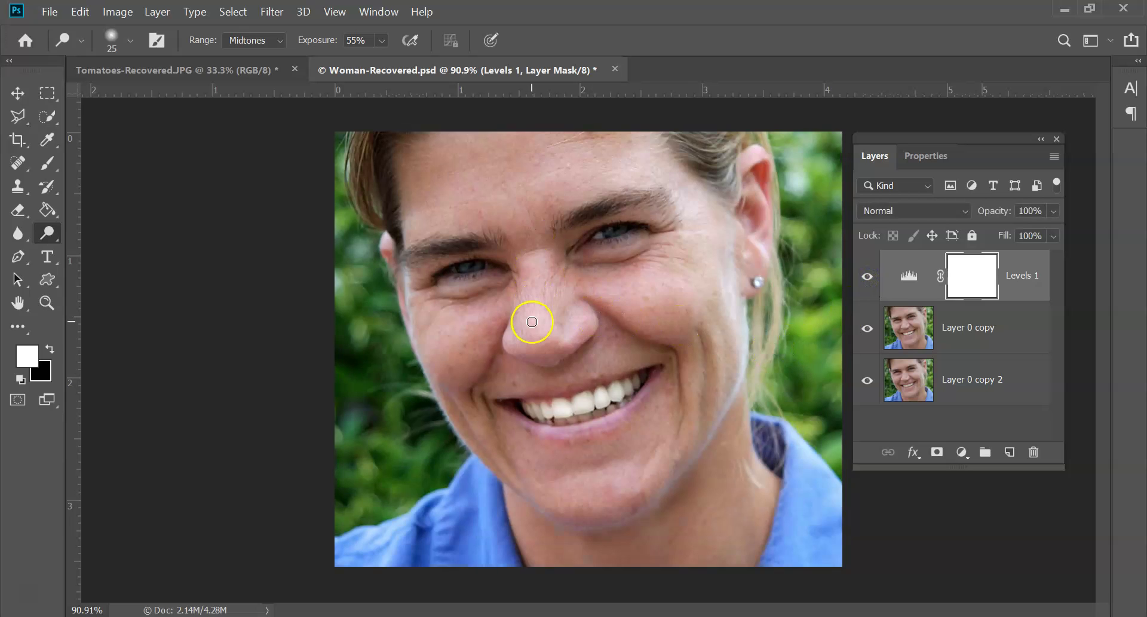
# Select Layer 0 copy and look over the healing and dodge tool groups available for retouching its pixels.
pyautogui.click(577, 321)
pyautogui.click(990, 339)
pyautogui.press('j')
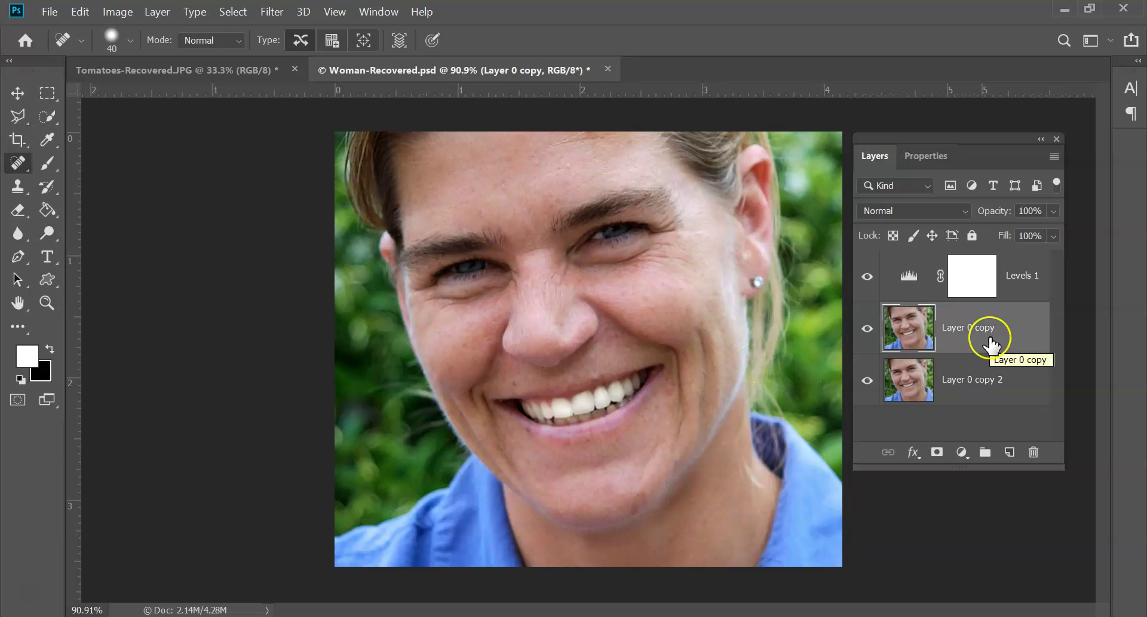
pyautogui.click(873, 379)
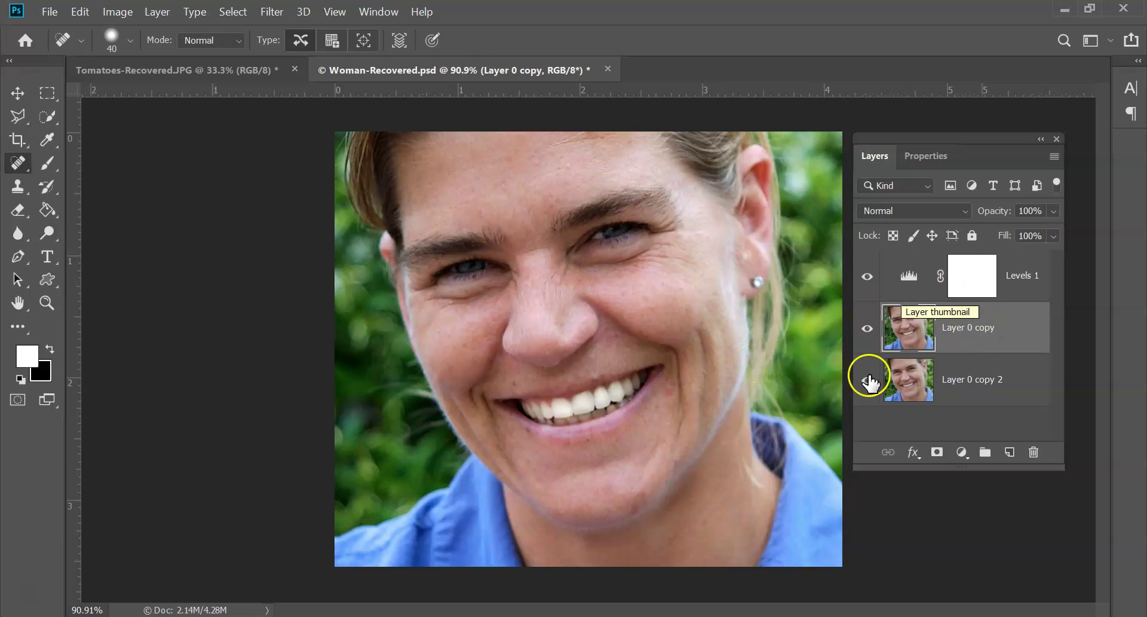
pyautogui.click(976, 331)
pyautogui.click(814, 321)
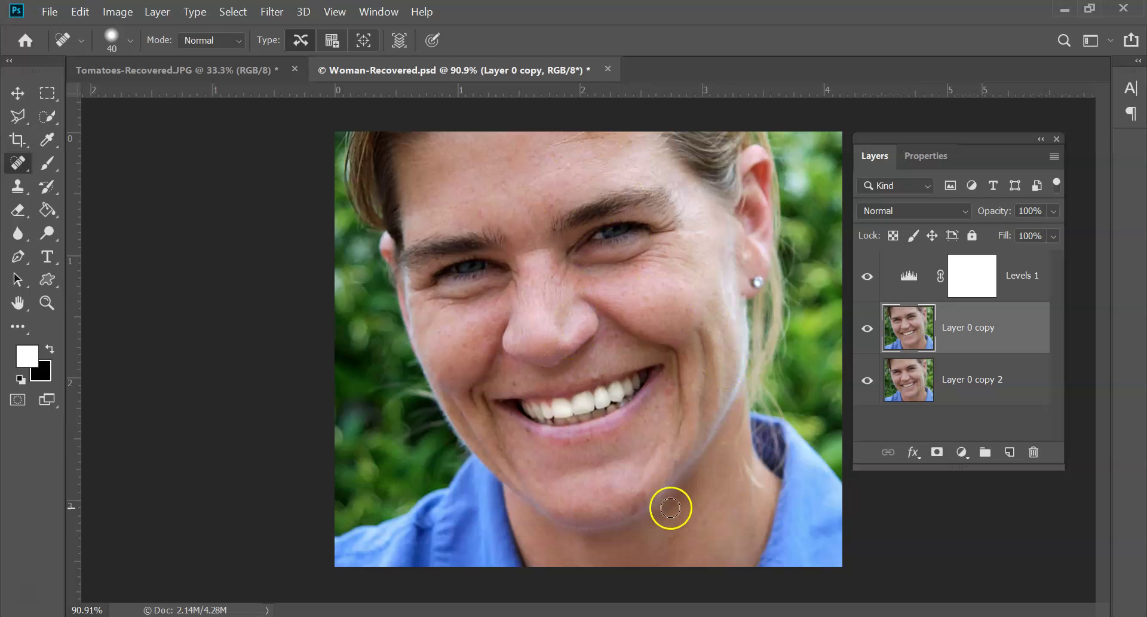
pyautogui.rightClick(18, 161)
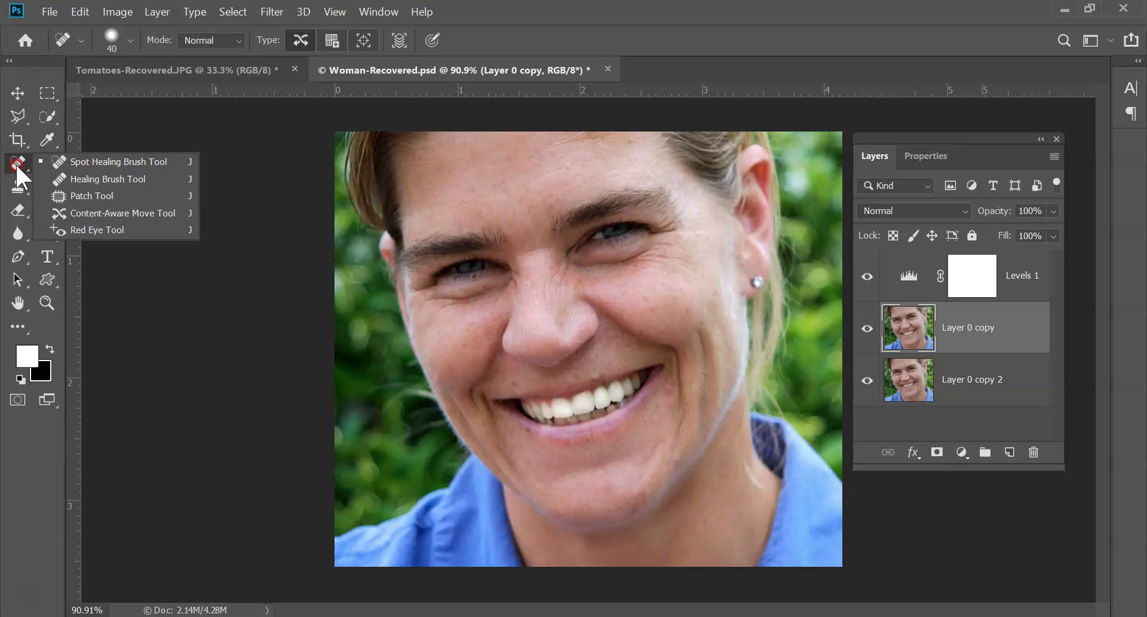
pyautogui.click(683, 16)
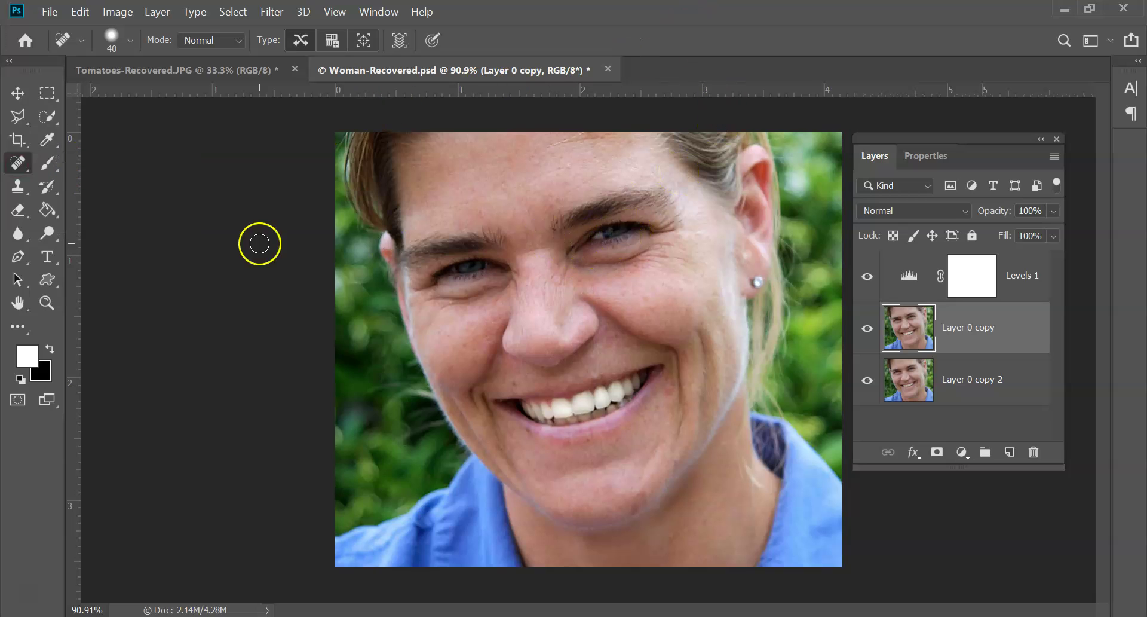
pyautogui.click(44, 232)
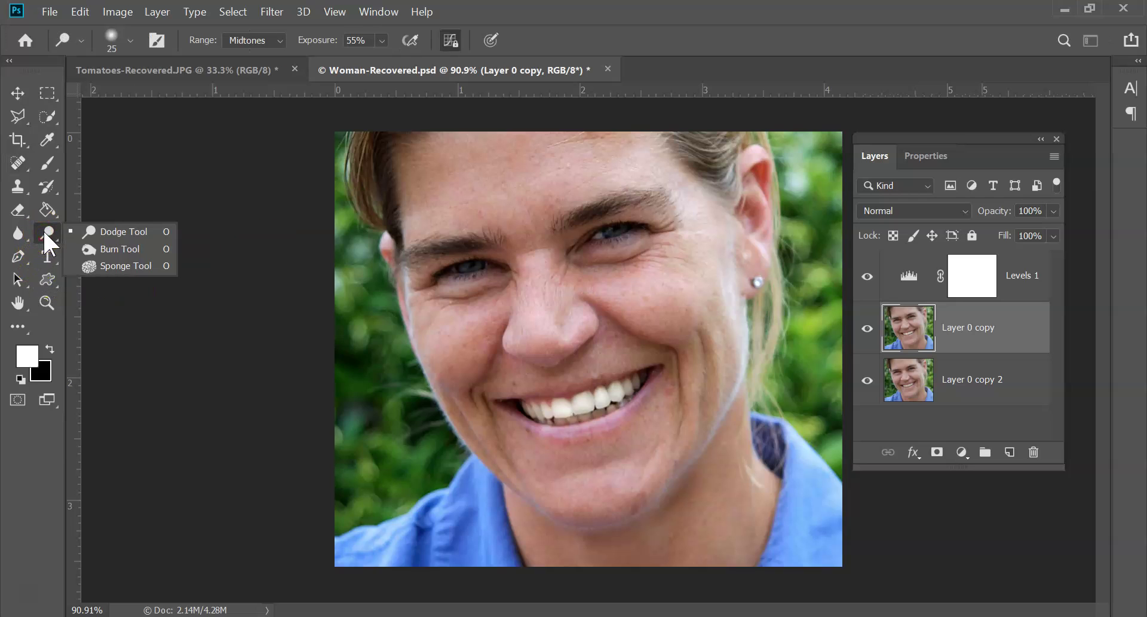
pyautogui.click(111, 234)
pyautogui.click(730, 17)
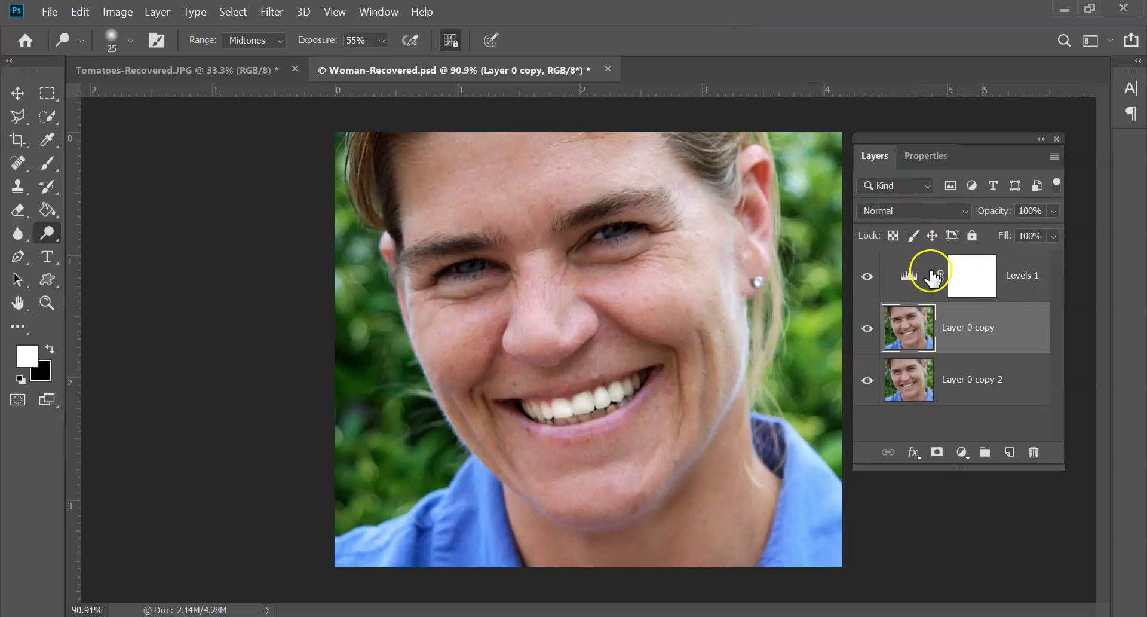
# Reopen the Levels 1 settings and fine-tune the shadow and midtone input levels.
pyautogui.doubleClick(906, 279)
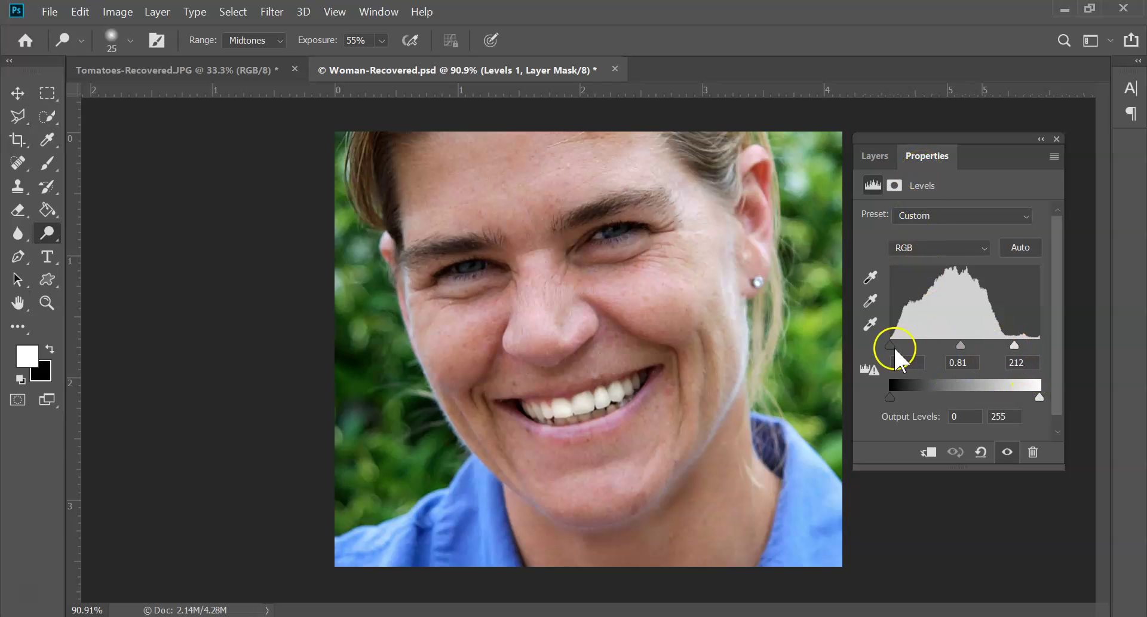
pyautogui.moveTo(891, 348)
pyautogui.mouseDown()
pyautogui.moveTo(914, 353)
pyautogui.moveTo(876, 353)
pyautogui.mouseUp()
pyautogui.moveTo(960, 345)
pyautogui.mouseDown()
pyautogui.moveTo(980, 356)
pyautogui.moveTo(957, 348)
pyautogui.mouseUp()
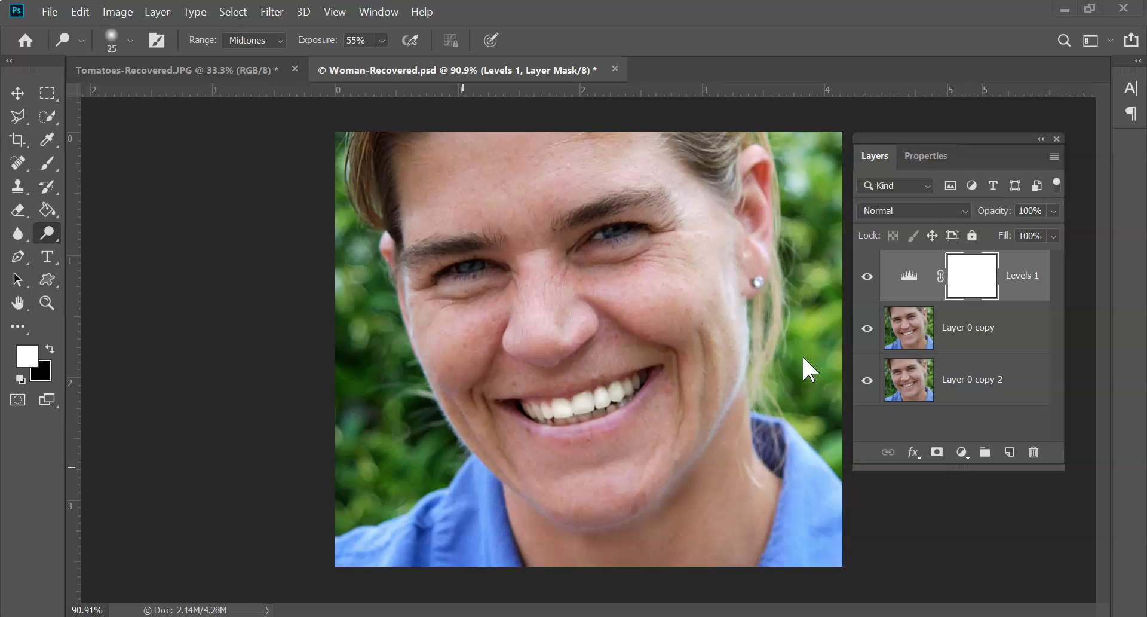
pyautogui.click(909, 306)
pyautogui.click(985, 270)
pyautogui.click(1015, 284)
pyautogui.click(971, 290)
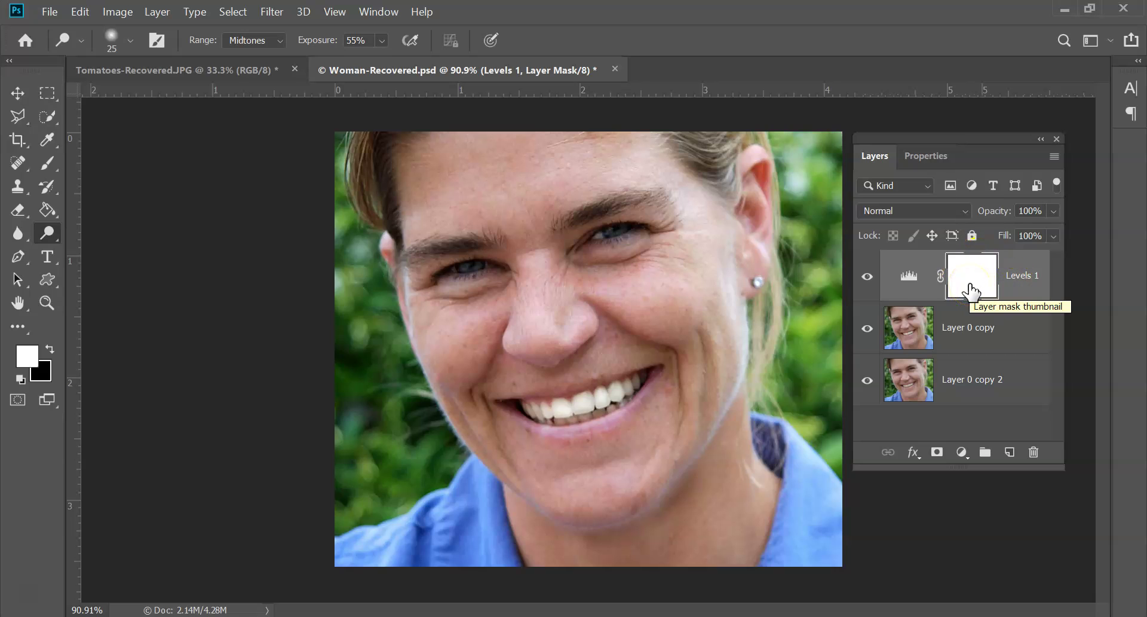
pyautogui.click(965, 289)
pyautogui.click(963, 290)
pyautogui.click(927, 298)
pyautogui.click(993, 275)
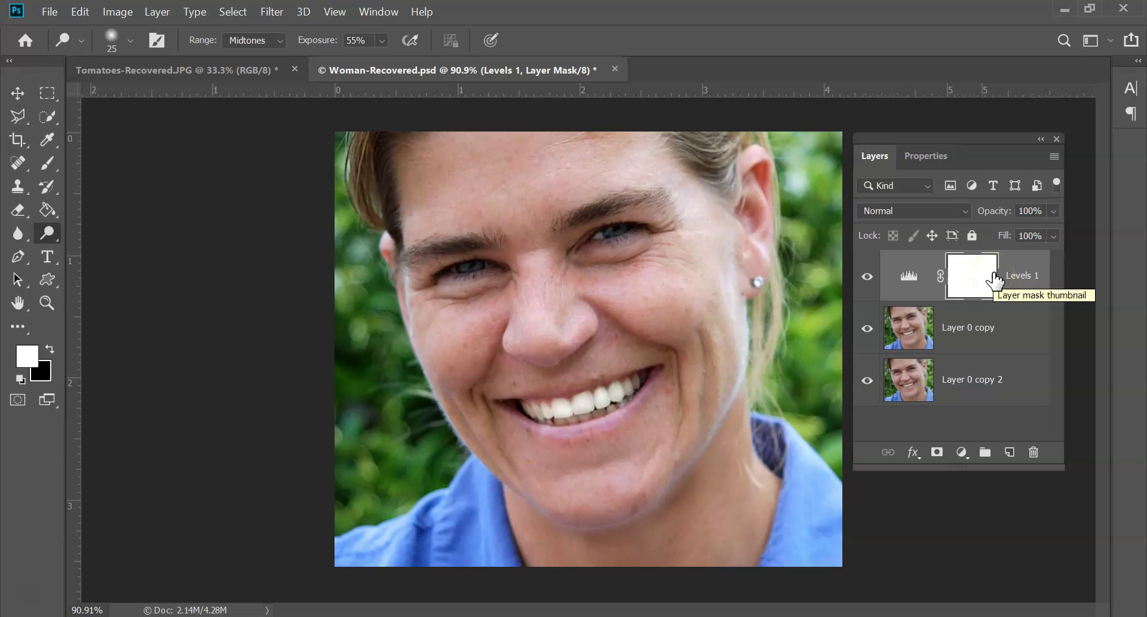
pyautogui.click(936, 295)
pyautogui.click(956, 276)
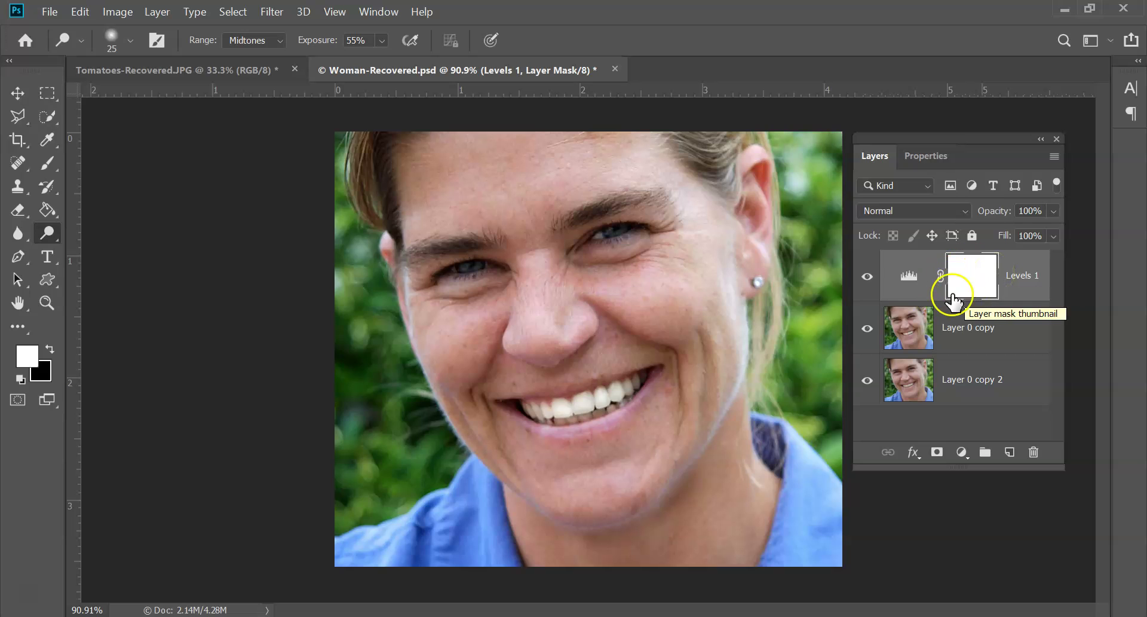
pyautogui.click(974, 285)
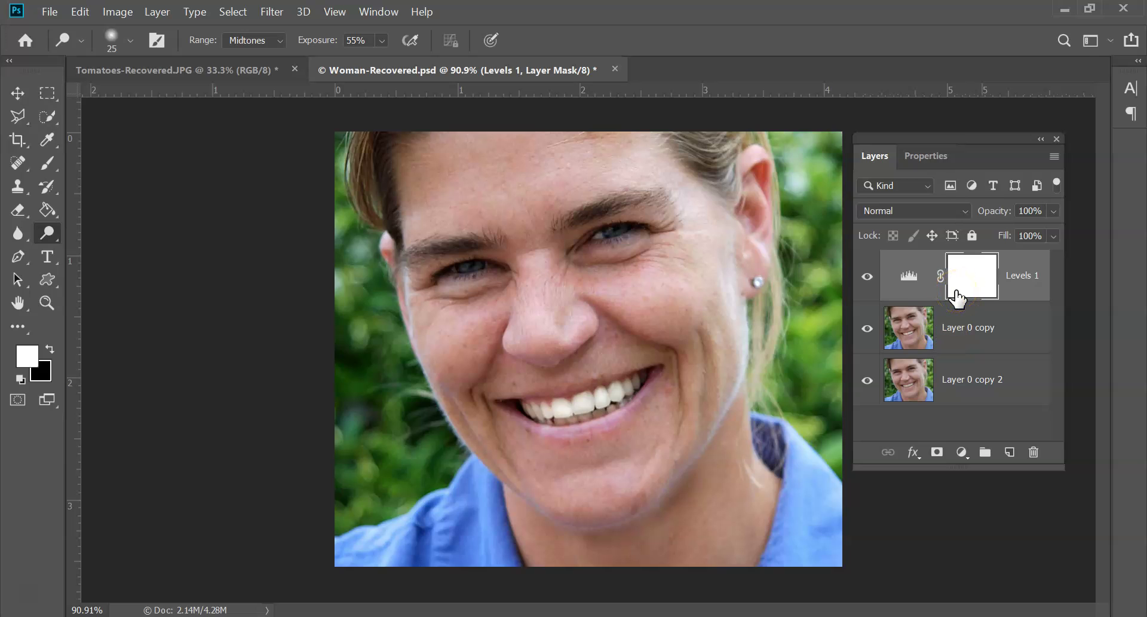
pyautogui.click(956, 288)
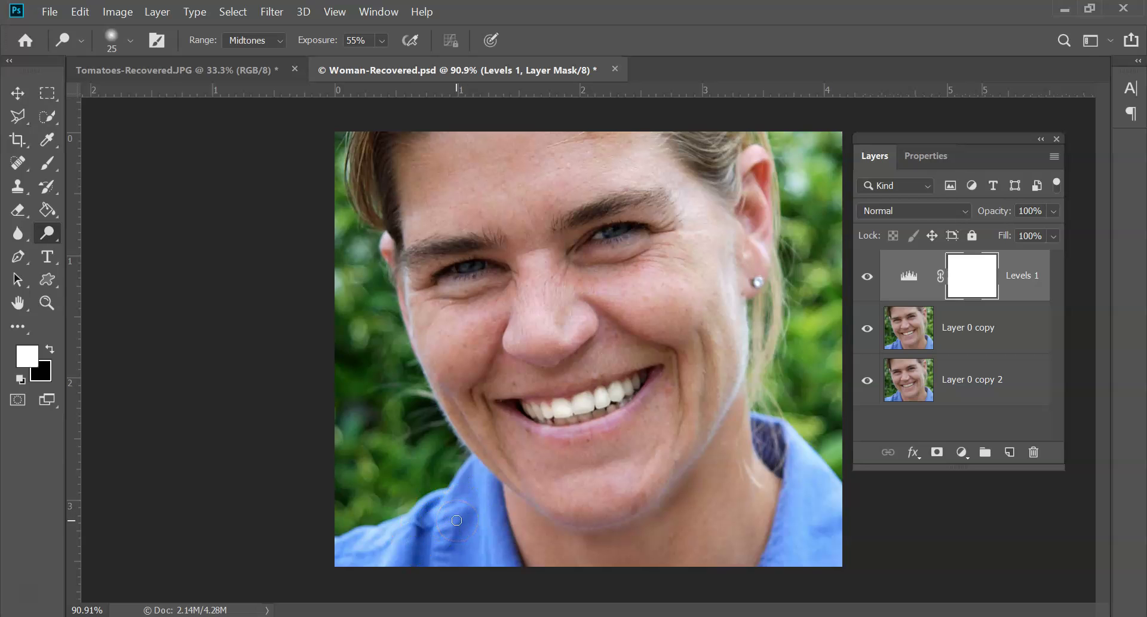
# Target the Levels 1 layer mask and set up the Brush tool with black as foreground colour and size 100.
pyautogui.click(958, 285)
pyautogui.click(964, 287)
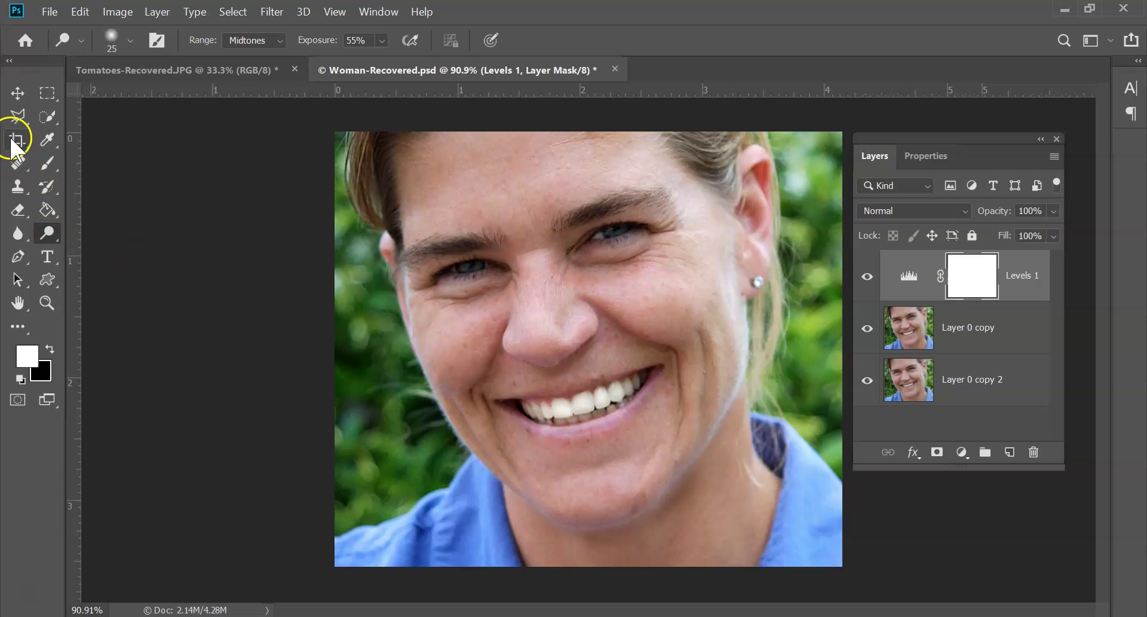
pyautogui.click(50, 161)
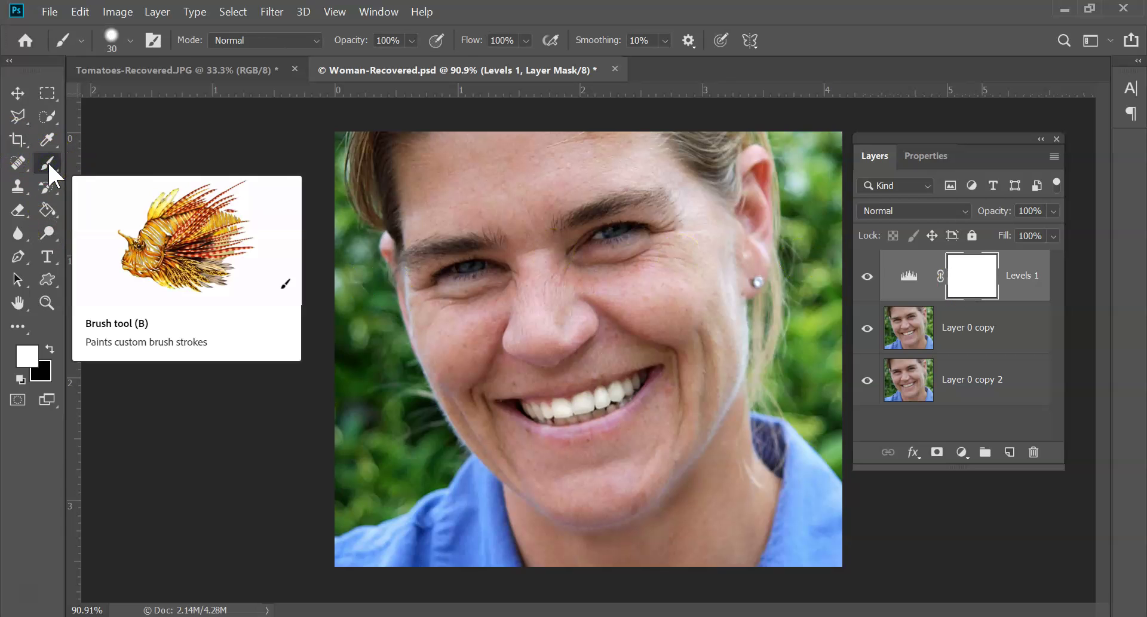
pyautogui.click(50, 348)
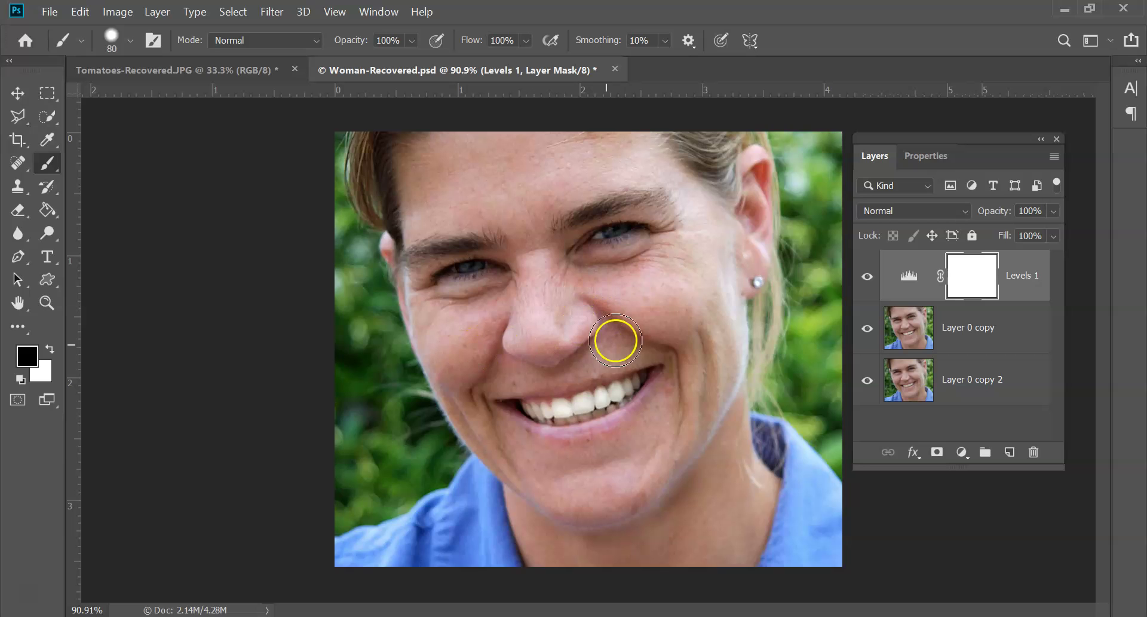
pyautogui.press(']')
pyautogui.press(']')
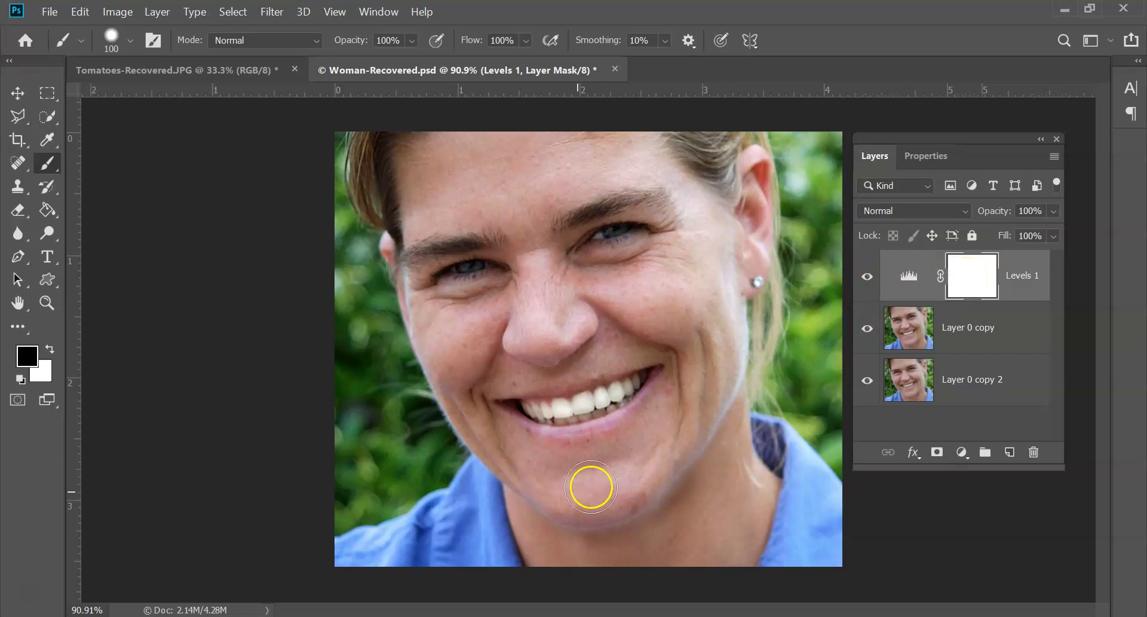
# Paint black on the Levels 1 mask over the shirt, neck, hair and green background, leaving the adjustment on the face.
pyautogui.moveTo(366, 549)
pyautogui.mouseDown()
pyautogui.moveTo(427, 541)
pyautogui.moveTo(459, 518)
pyautogui.moveTo(467, 489)
pyautogui.moveTo(488, 558)
pyautogui.moveTo(481, 511)
pyautogui.moveTo(468, 488)
pyautogui.moveTo(444, 536)
pyautogui.moveTo(365, 591)
pyautogui.mouseUp()
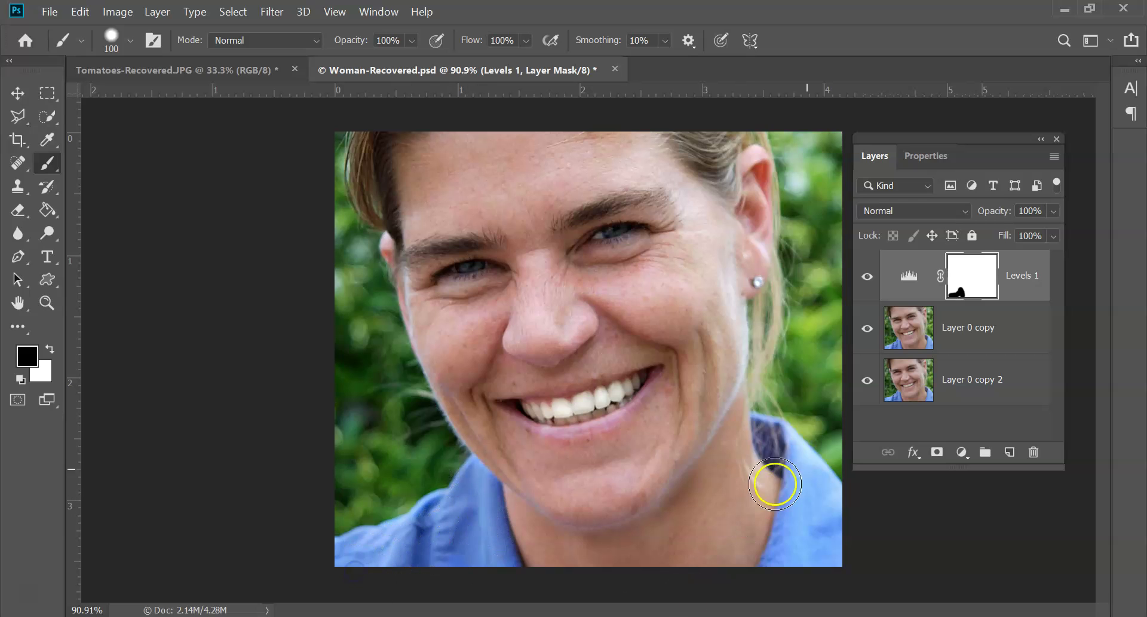
pyautogui.moveTo(804, 470)
pyautogui.mouseDown()
pyautogui.moveTo(814, 566)
pyautogui.moveTo(837, 523)
pyautogui.moveTo(797, 577)
pyautogui.moveTo(761, 529)
pyautogui.moveTo(742, 461)
pyautogui.moveTo(750, 482)
pyautogui.moveTo(726, 559)
pyautogui.mouseUp()
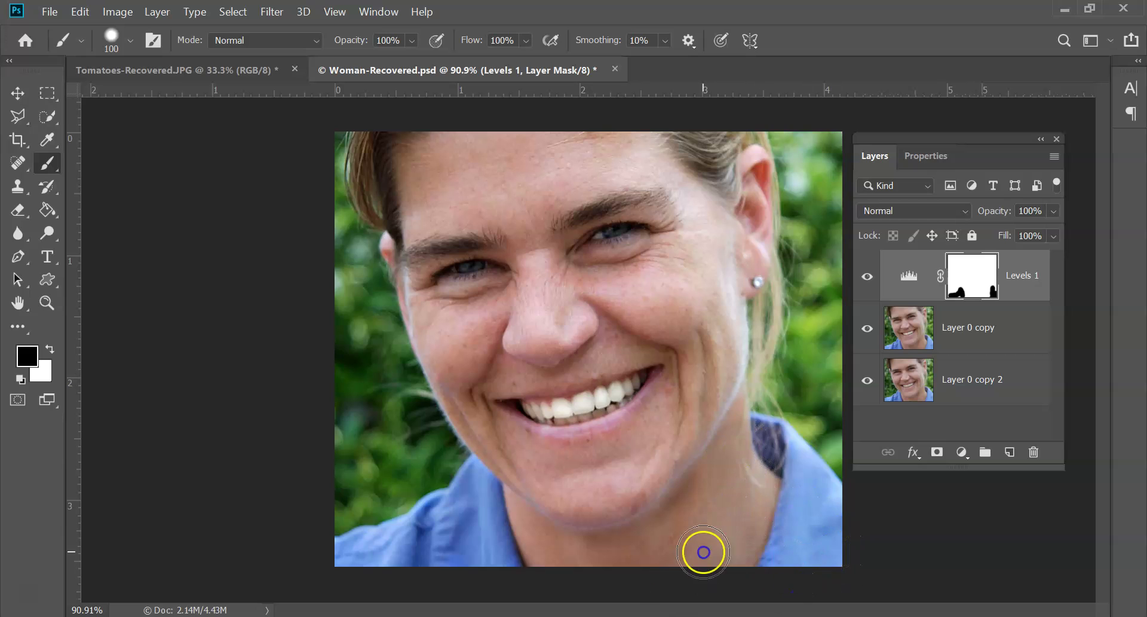
pyautogui.moveTo(629, 593)
pyautogui.mouseDown()
pyautogui.moveTo(512, 566)
pyautogui.moveTo(544, 579)
pyautogui.moveTo(493, 520)
pyautogui.moveTo(381, 509)
pyautogui.moveTo(358, 486)
pyautogui.moveTo(356, 335)
pyautogui.moveTo(356, 373)
pyautogui.mouseUp()
pyautogui.moveTo(805, 190)
pyautogui.mouseDown()
pyautogui.moveTo(810, 157)
pyautogui.moveTo(803, 207)
pyautogui.moveTo(823, 135)
pyautogui.moveTo(796, 146)
pyautogui.moveTo(825, 160)
pyautogui.moveTo(821, 420)
pyautogui.moveTo(790, 396)
pyautogui.moveTo(828, 427)
pyautogui.moveTo(836, 137)
pyautogui.mouseUp()
pyautogui.moveTo(355, 319)
pyautogui.mouseDown()
pyautogui.moveTo(331, 221)
pyautogui.moveTo(339, 272)
pyautogui.moveTo(356, 264)
pyautogui.moveTo(322, 206)
pyautogui.moveTo(323, 144)
pyautogui.moveTo(339, 340)
pyautogui.mouseUp()
pyautogui.moveTo(705, 168)
pyautogui.mouseDown()
pyautogui.moveTo(720, 136)
pyautogui.moveTo(774, 251)
pyautogui.moveTo(772, 405)
pyautogui.mouseUp()
pyautogui.click(690, 234)
pyautogui.click(351, 142)
pyautogui.click(773, 319)
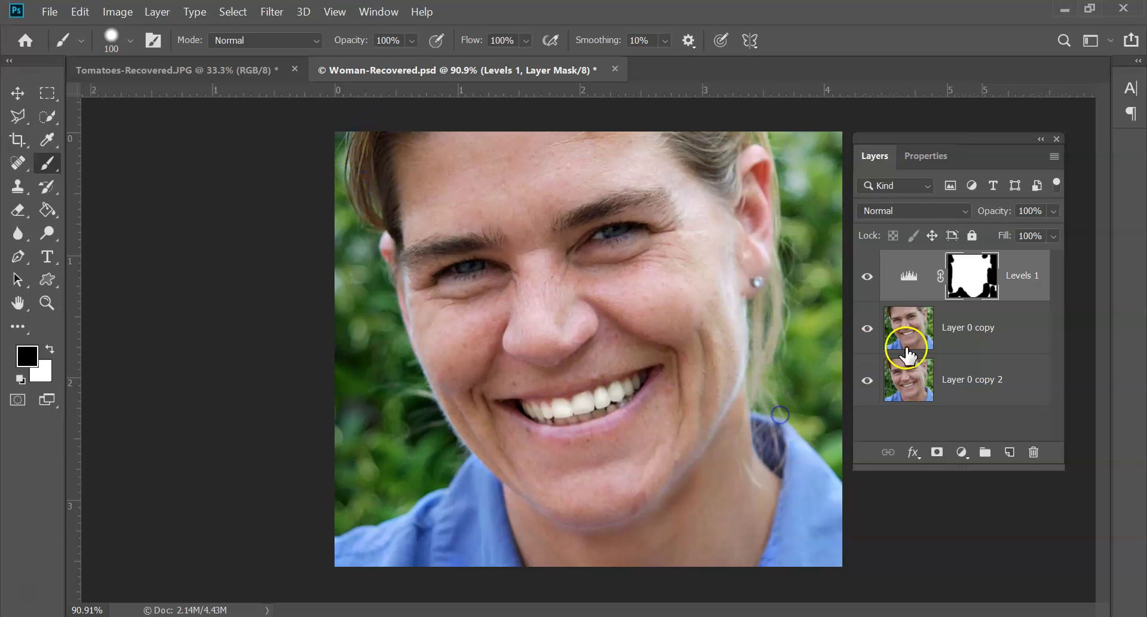